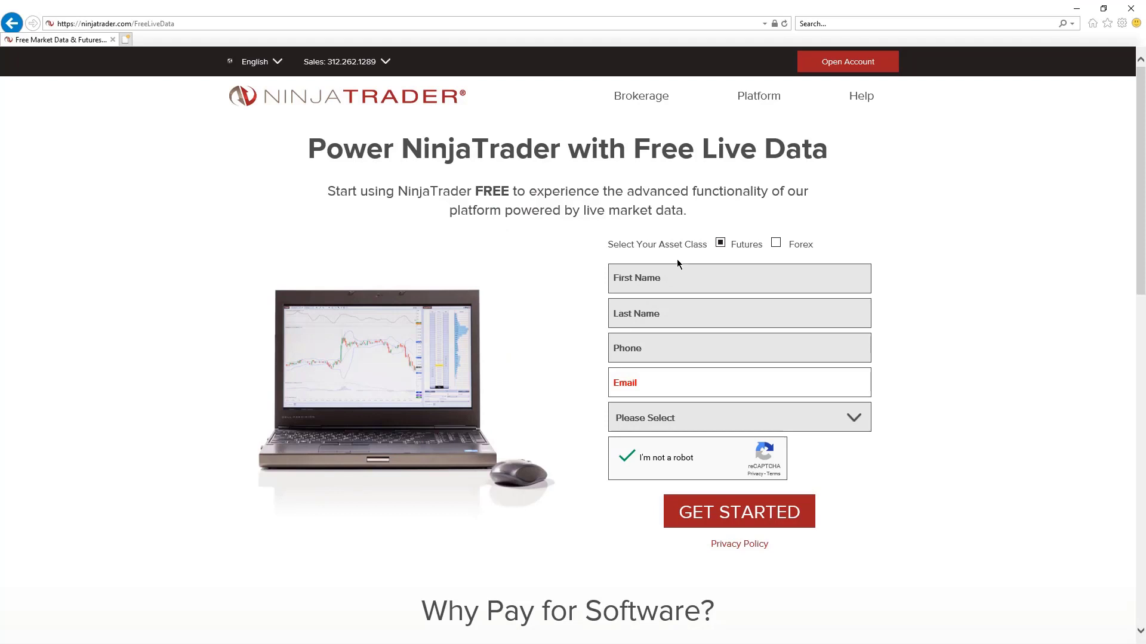
# Step: Keep the Futures asset class and enter the first and last name
pyautogui.click(775, 243)
pyautogui.click(720, 243)
pyautogui.click(719, 274)
pyautogui.write('test')
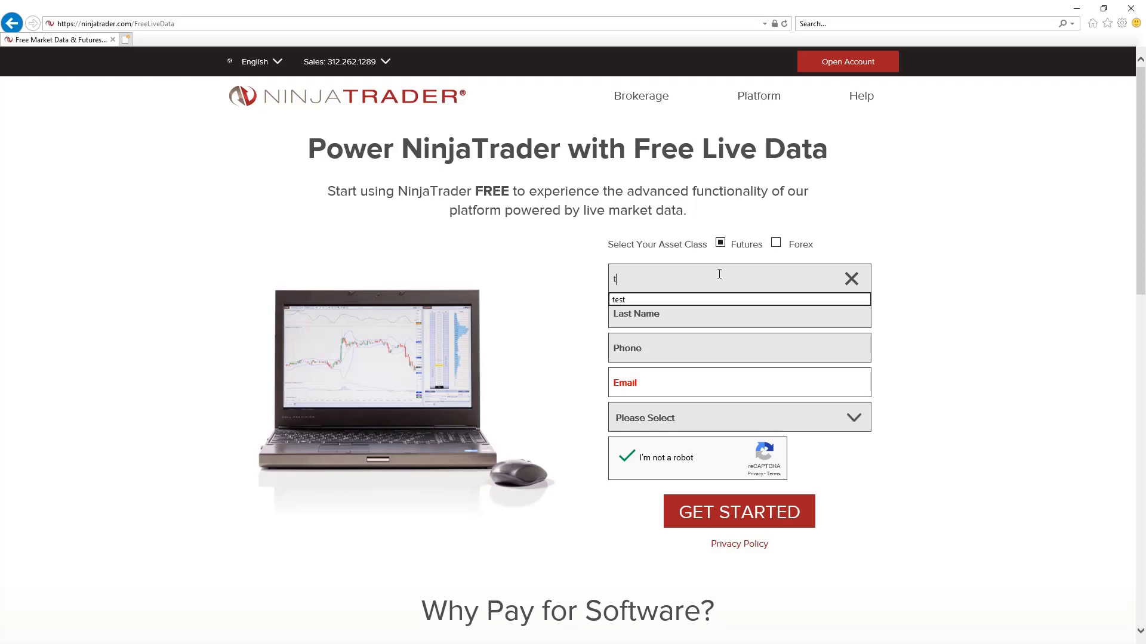
pyautogui.press('Tab')
pyautogui.write('tester')
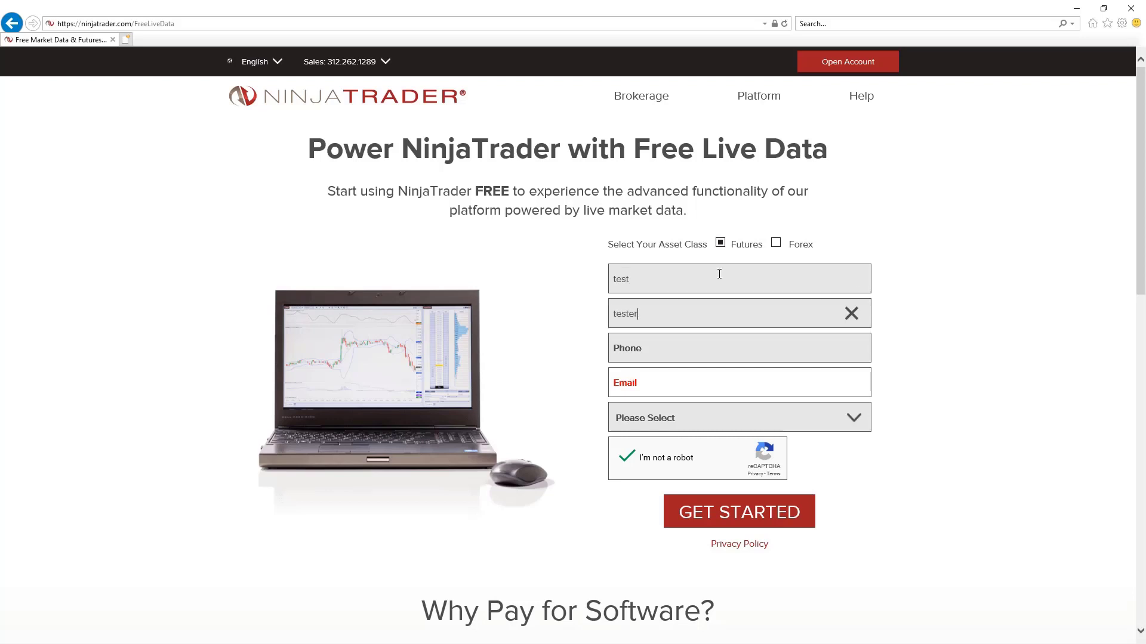
# Step: Enter the phone number and email, choose United States, and submit the free data request
pyautogui.press('Tab')
pyautogui.write('555')
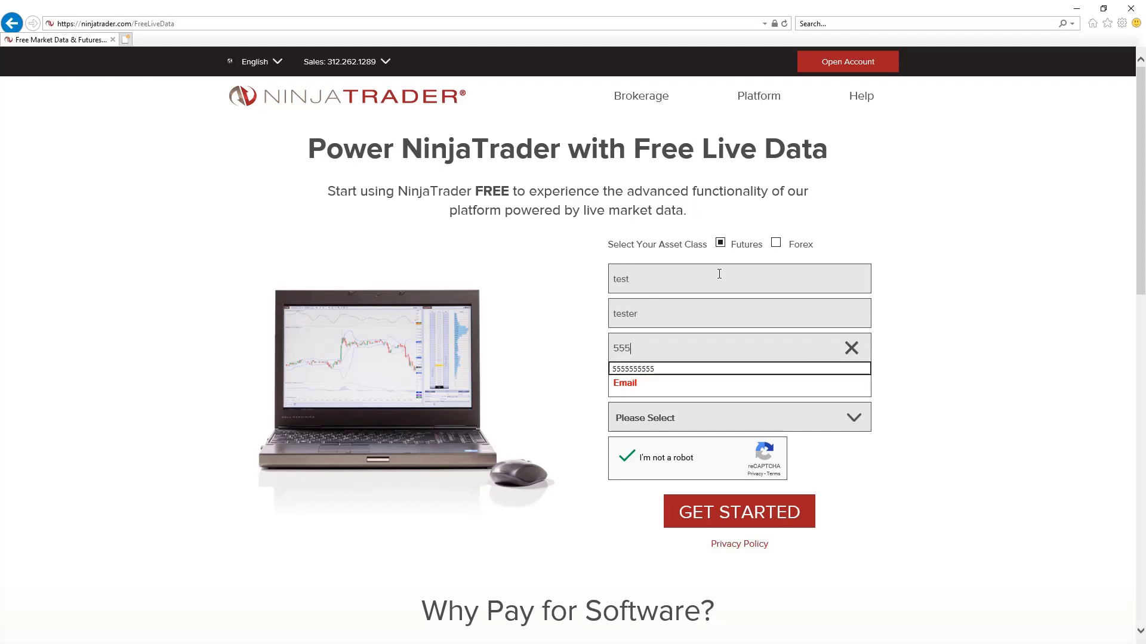
pyautogui.write('5555555555')
pyautogui.press('Tab')
pyautogui.write('test@')
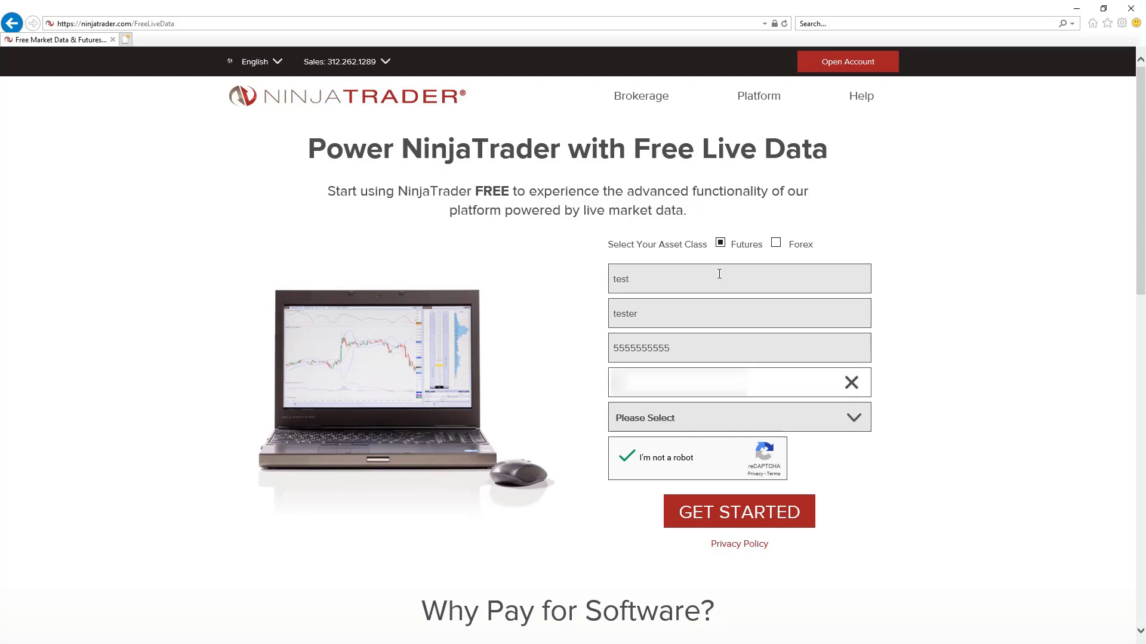
pyautogui.write('test.com')
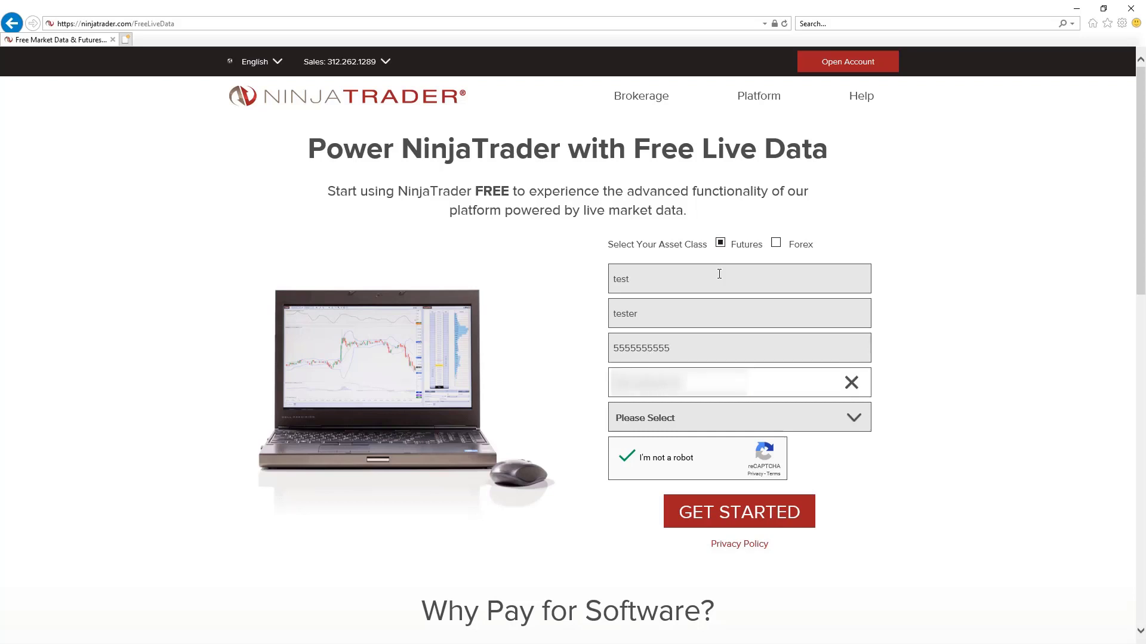
pyautogui.write('com')
pyautogui.click(859, 426)
pyautogui.click(757, 328)
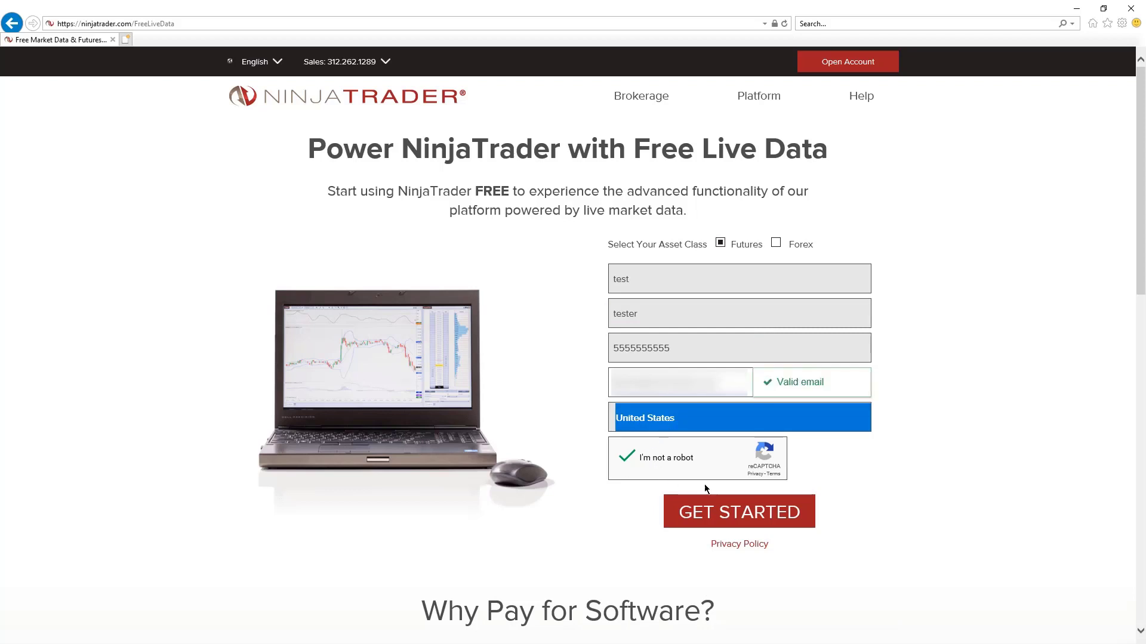
pyautogui.click(722, 513)
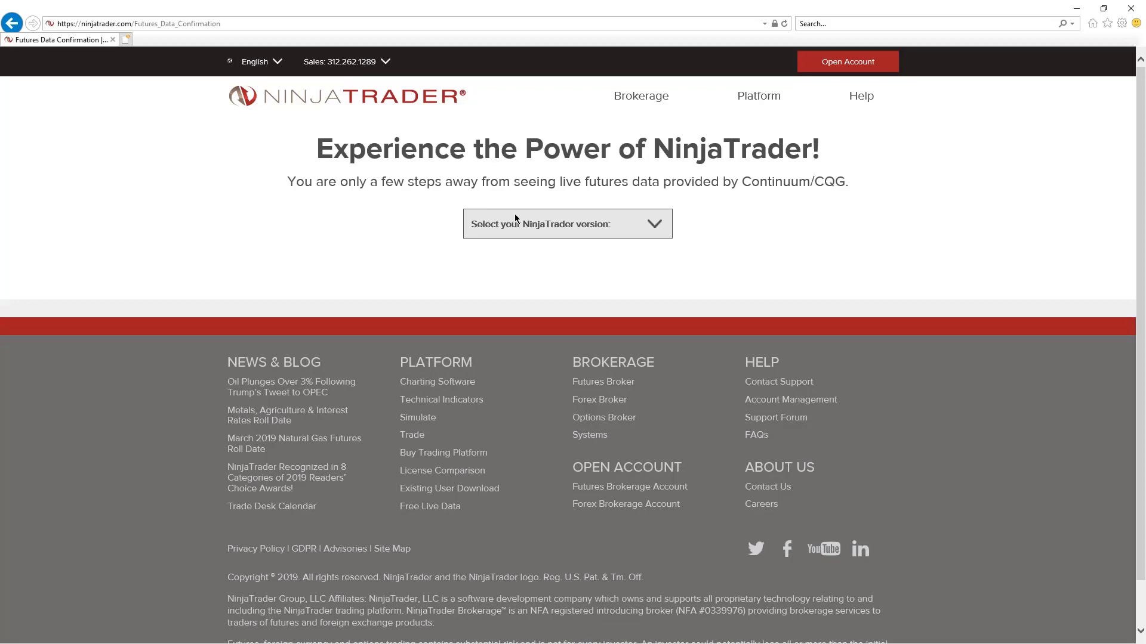
# Step: Choose NinjaTrader 8 in the version list, download its installer, and dismiss the Run/Save bar
pyautogui.click(521, 222)
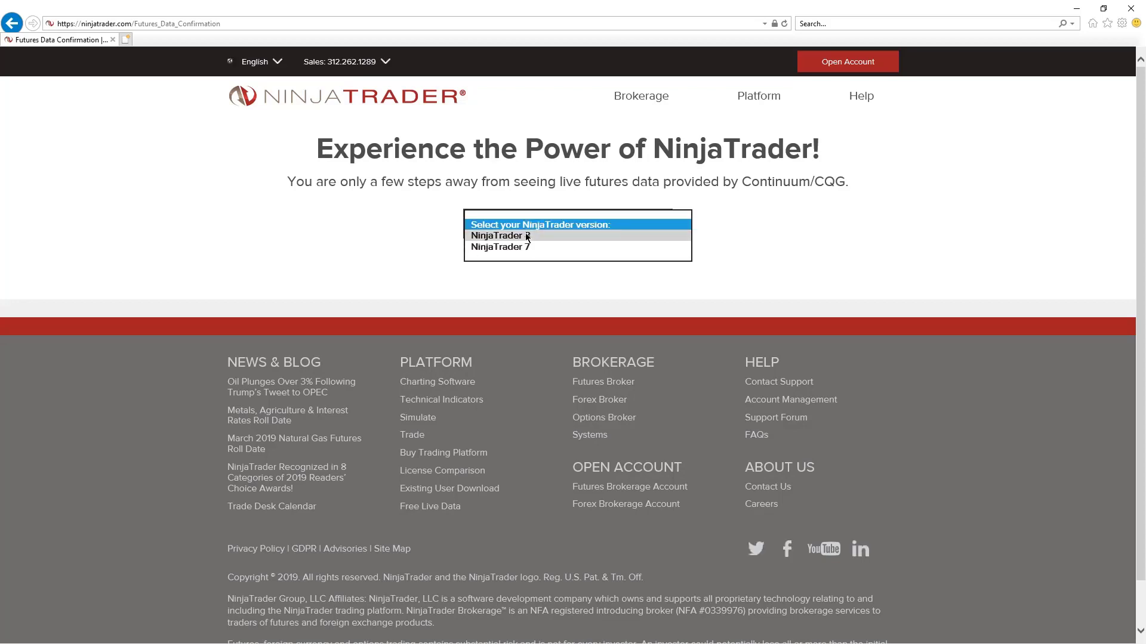
pyautogui.click(527, 237)
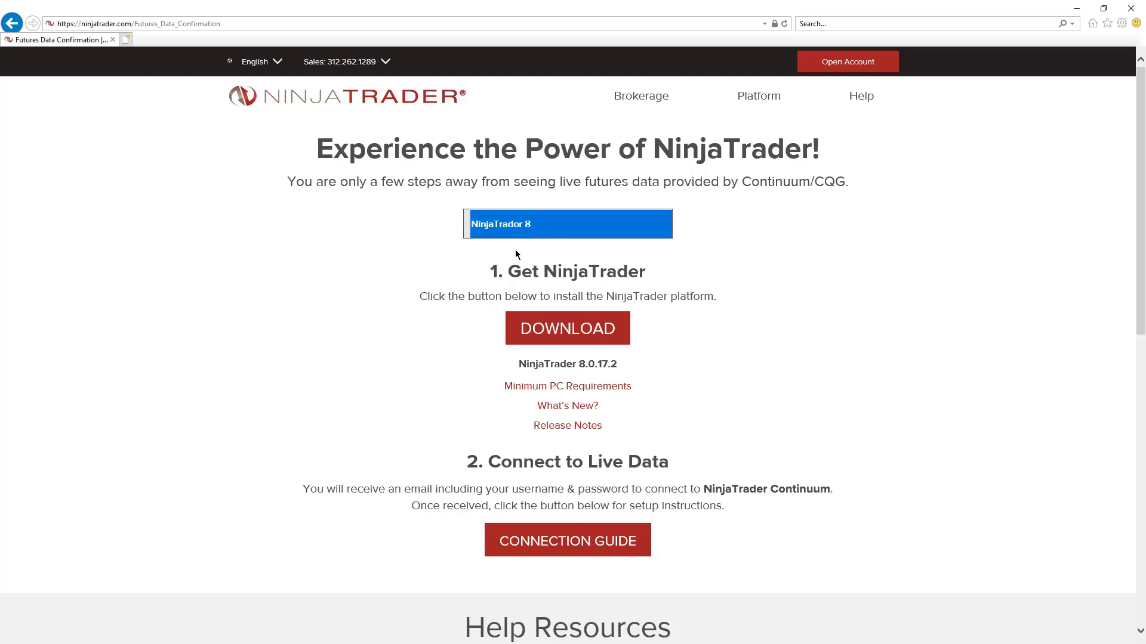
pyautogui.click(603, 348)
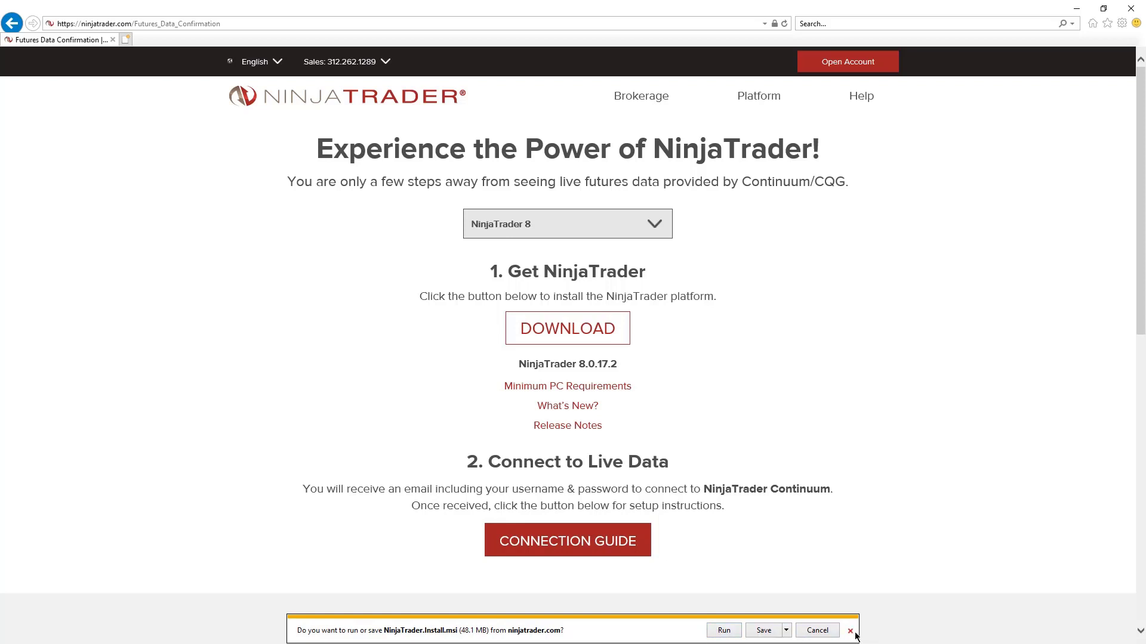
pyautogui.click(850, 631)
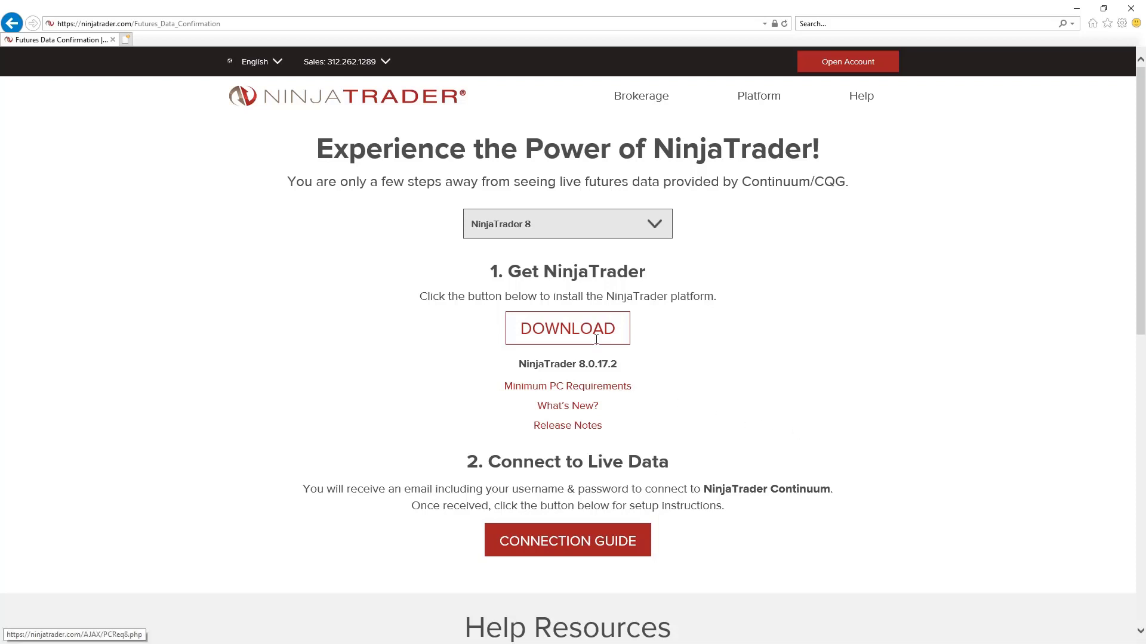
pyautogui.click(578, 335)
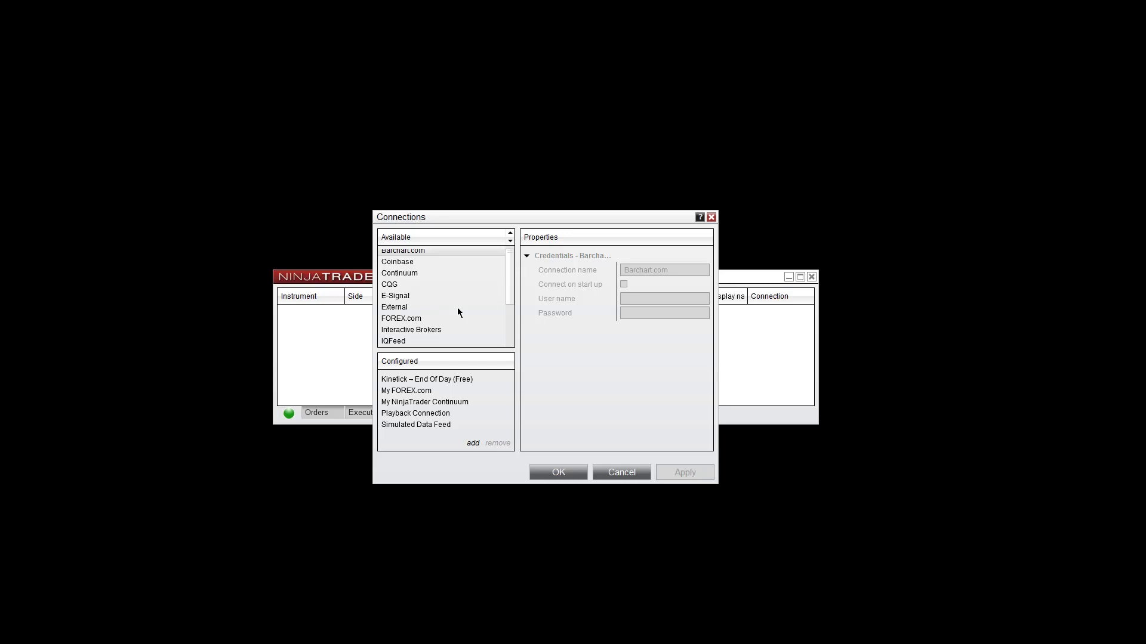
# Step: Add a FOREX.com connection named My FOREX.com 1 and go through its name, user name and password fields
pyautogui.click(442, 318)
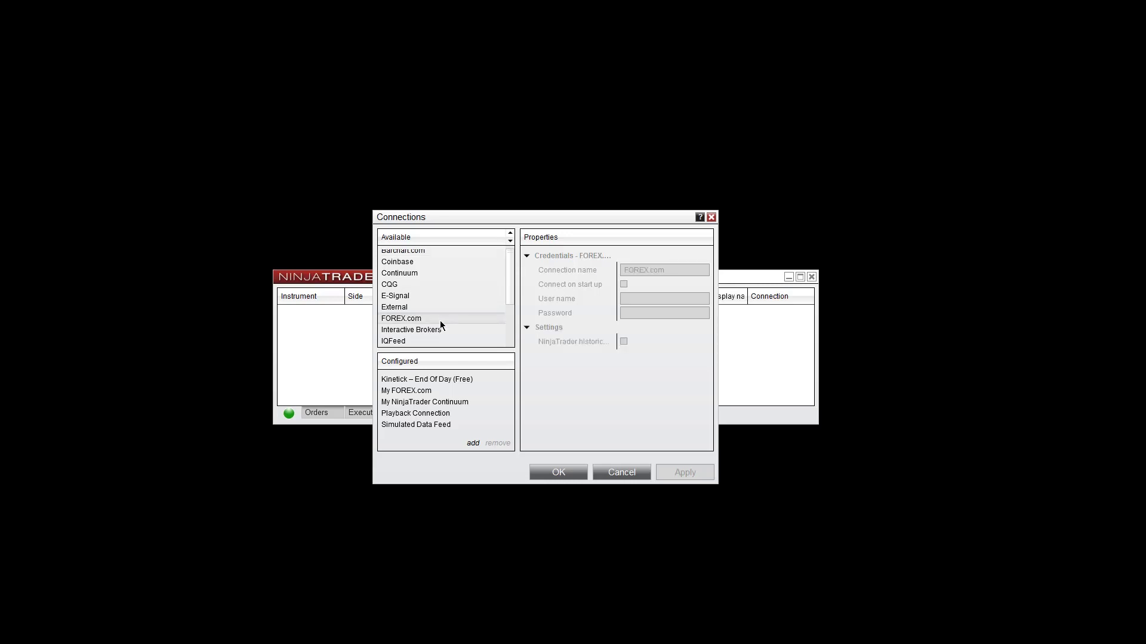
pyautogui.doubleClick(441, 324)
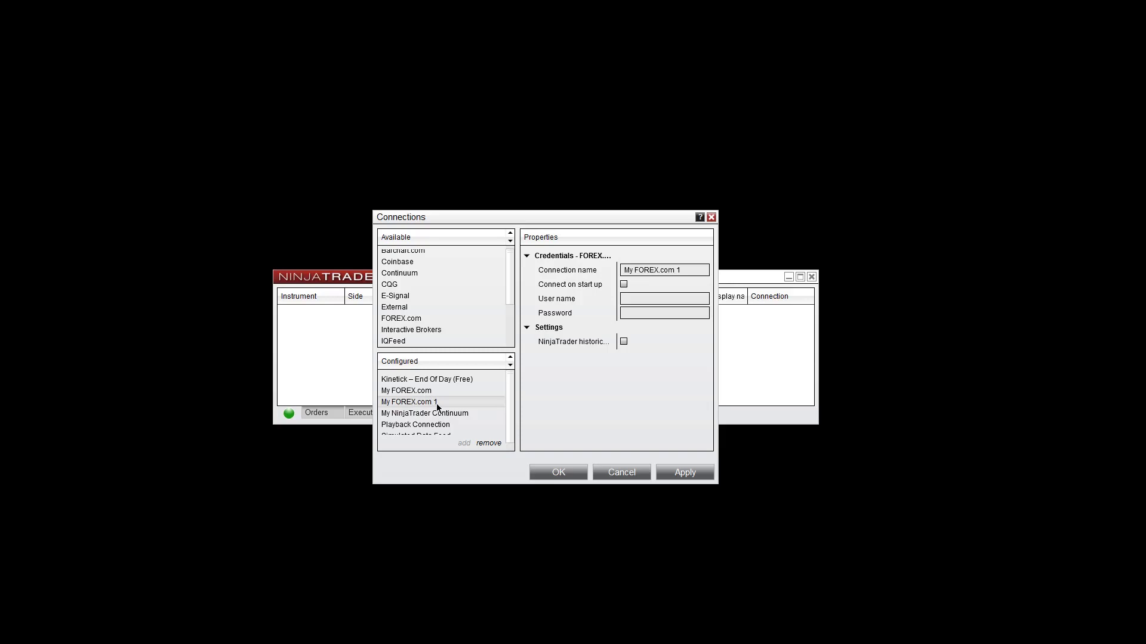
pyautogui.click(689, 270)
pyautogui.hotkey('ctrl', 'a')
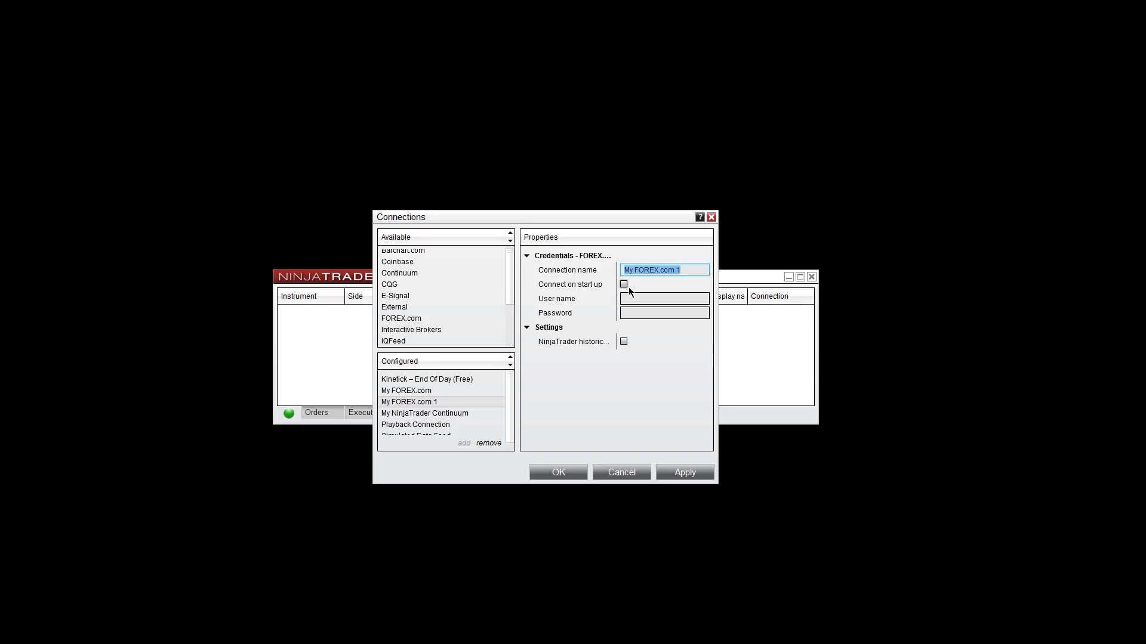
pyautogui.click(631, 299)
pyautogui.click(632, 311)
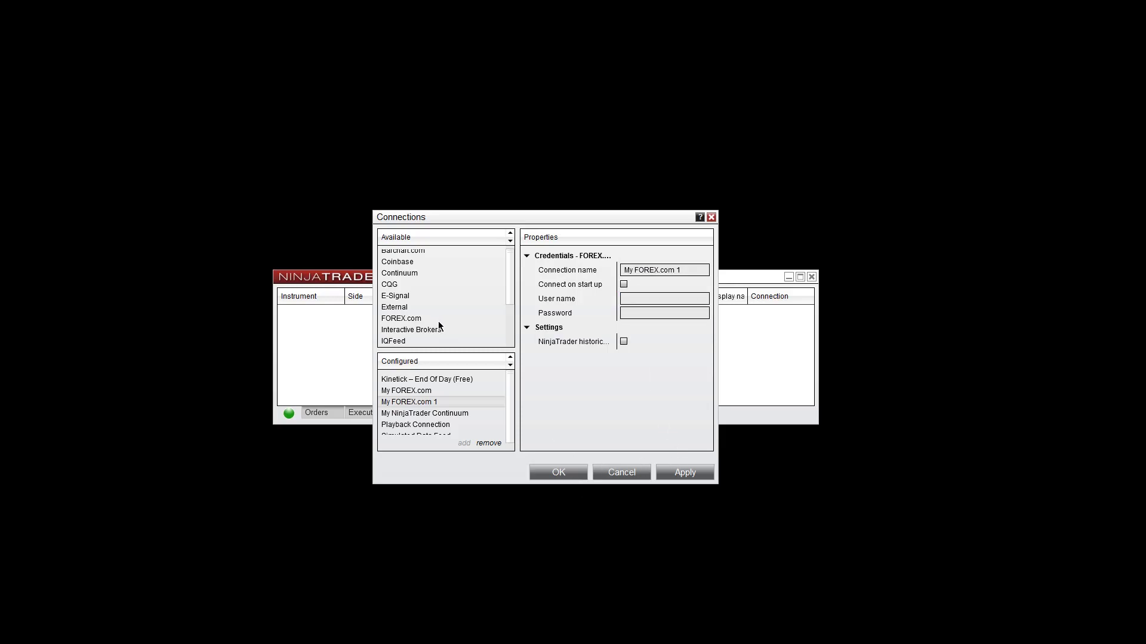
# Step: Set up a NinjaTrader Continuum connection: user name, password, Demo toggled, Include FX left off
pyautogui.scroll(-1, 438, 321)
pyautogui.scroll(-1, 439, 321)
pyautogui.click(449, 309)
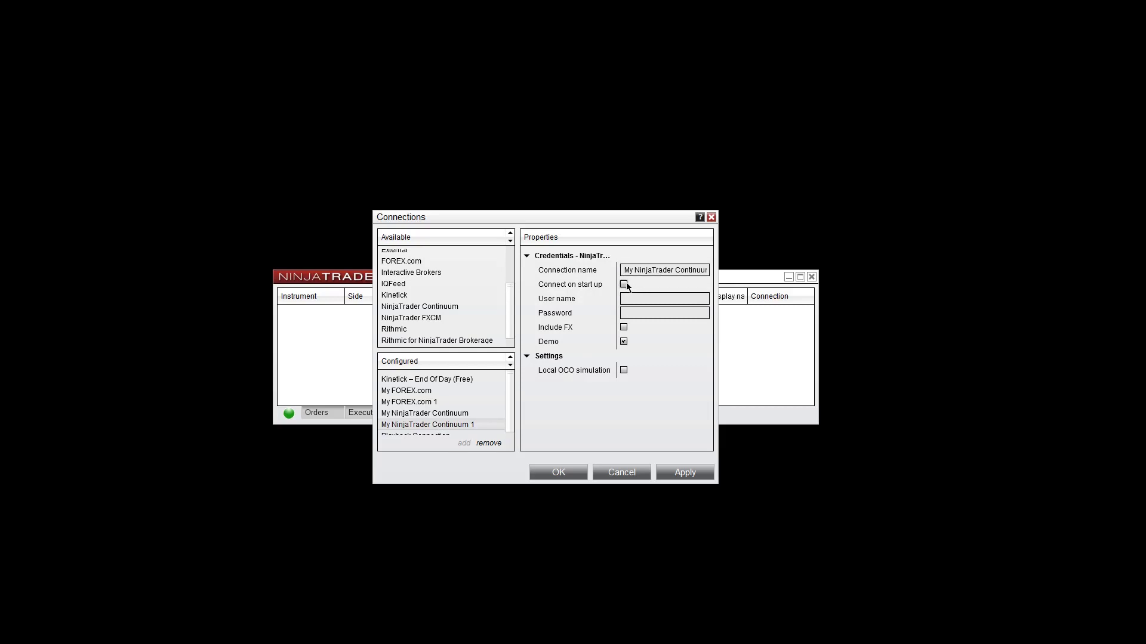
pyautogui.click(632, 298)
pyautogui.click(633, 312)
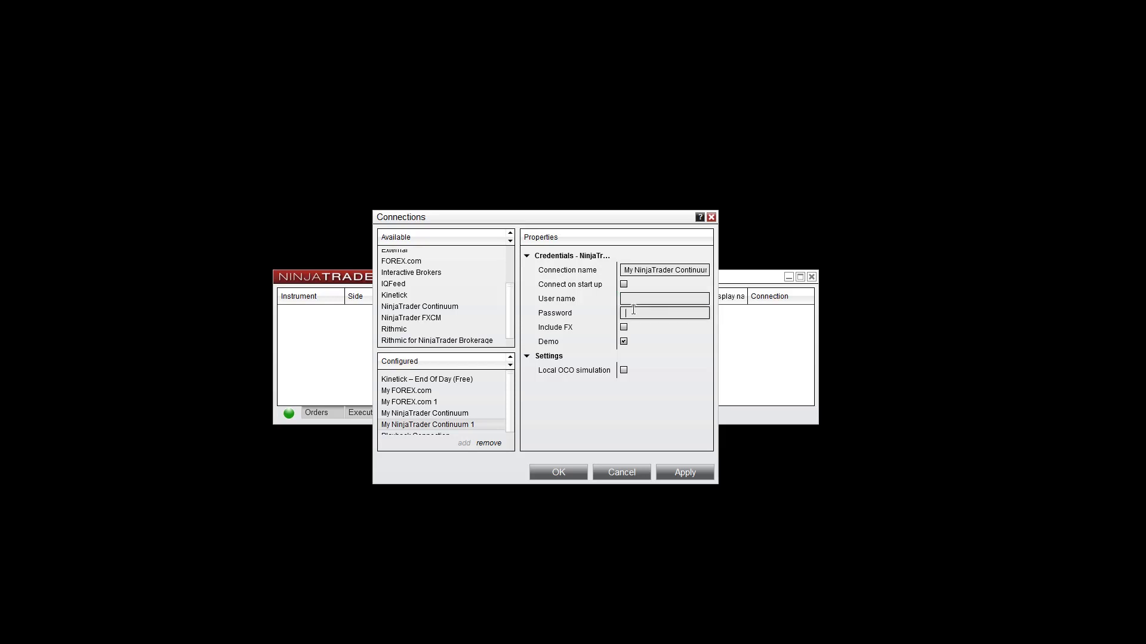
pyautogui.click(623, 343)
pyautogui.click(625, 328)
pyautogui.click(624, 328)
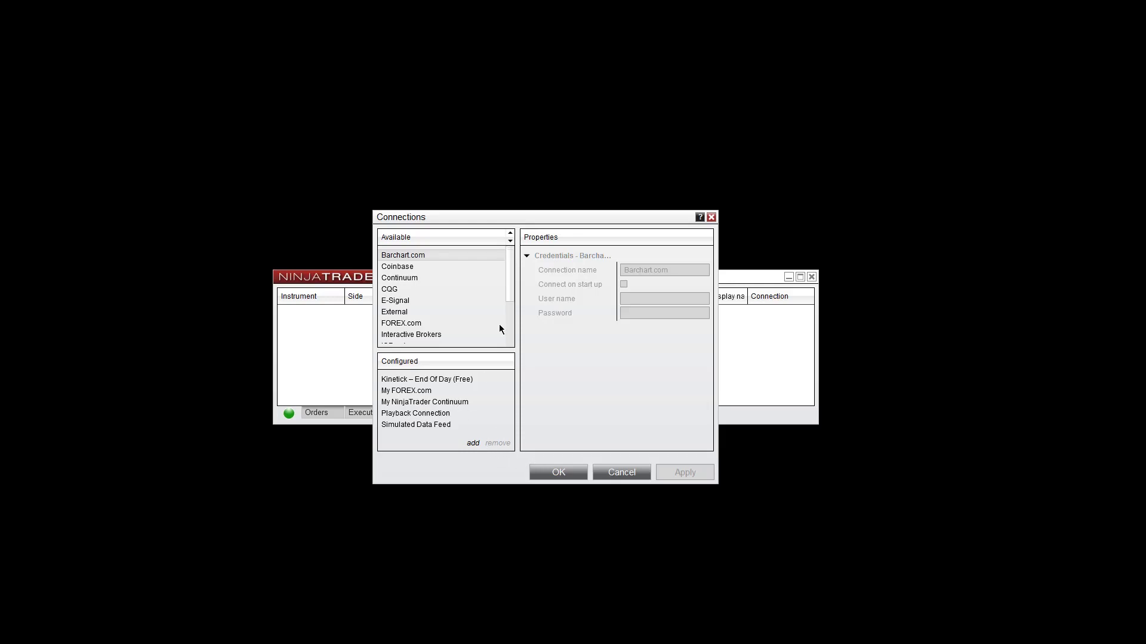
# Step: View the IQFeed and Interactive Brokers connection properties in the Available list
pyautogui.scroll(-1, 508, 293)
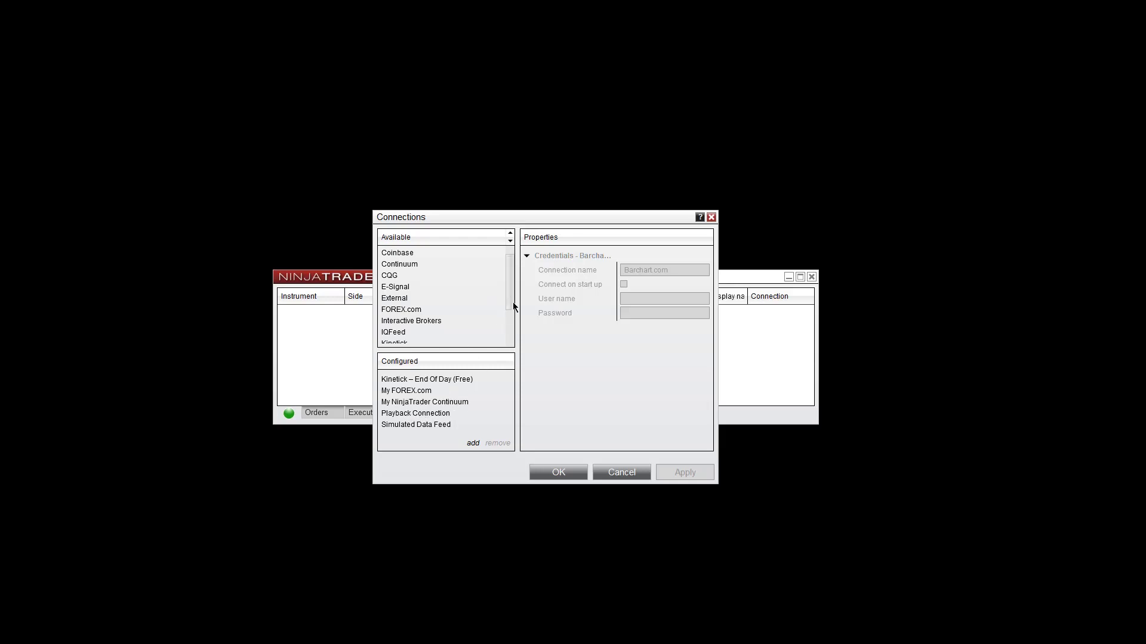
pyautogui.scroll(-2, 511, 300)
pyautogui.click(438, 317)
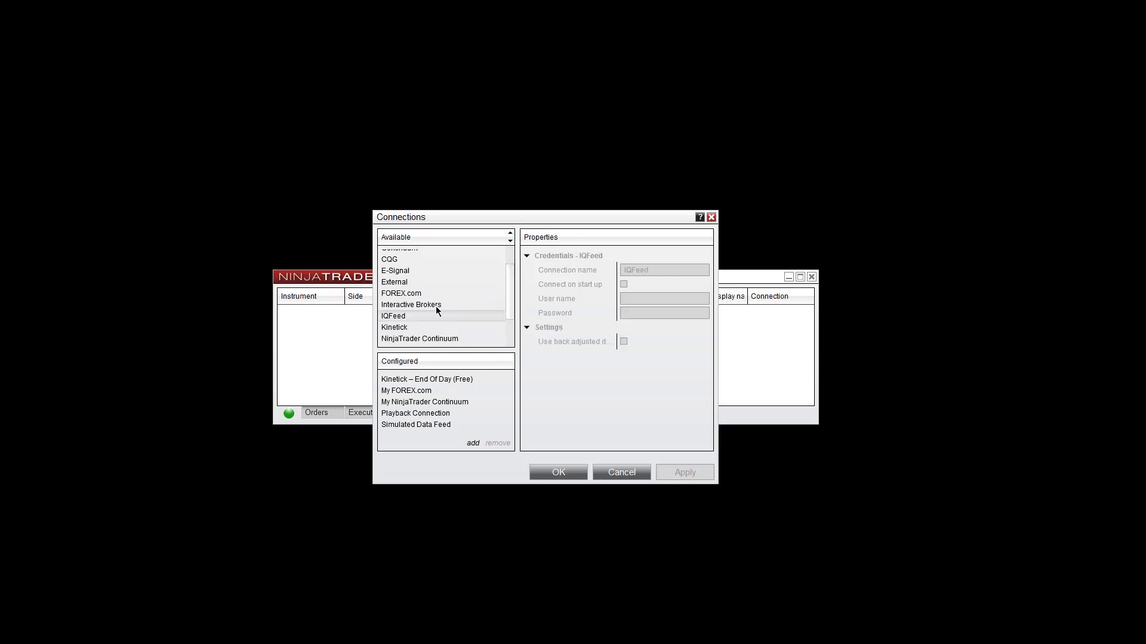
pyautogui.click(435, 306)
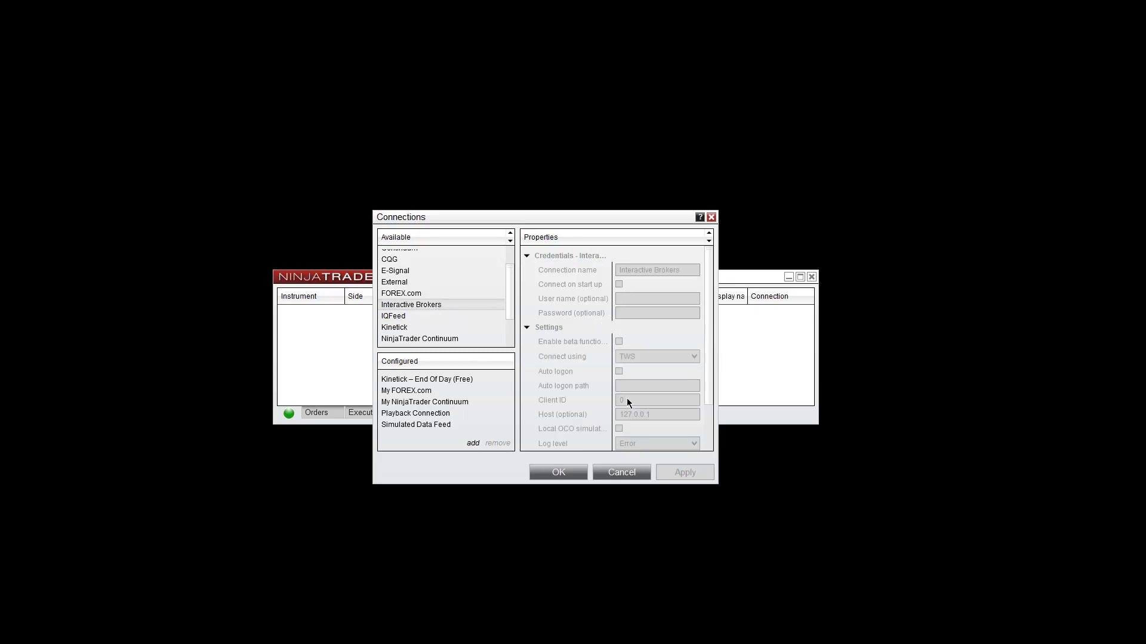
pyautogui.scroll(-3, 628, 399)
pyautogui.scroll(3, 601, 312)
# Step: Revisit the IQFeed settings, then bring up the TD AMERITRADE connection properties
pyautogui.click(453, 317)
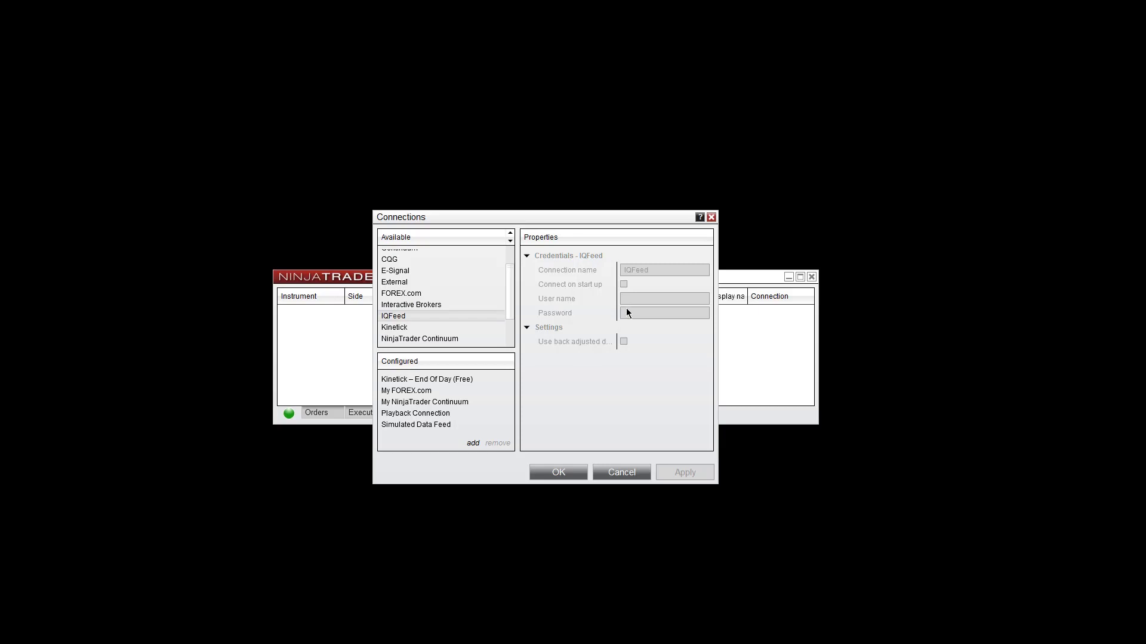
pyautogui.moveTo(508, 307); pyautogui.dragTo(510, 328)
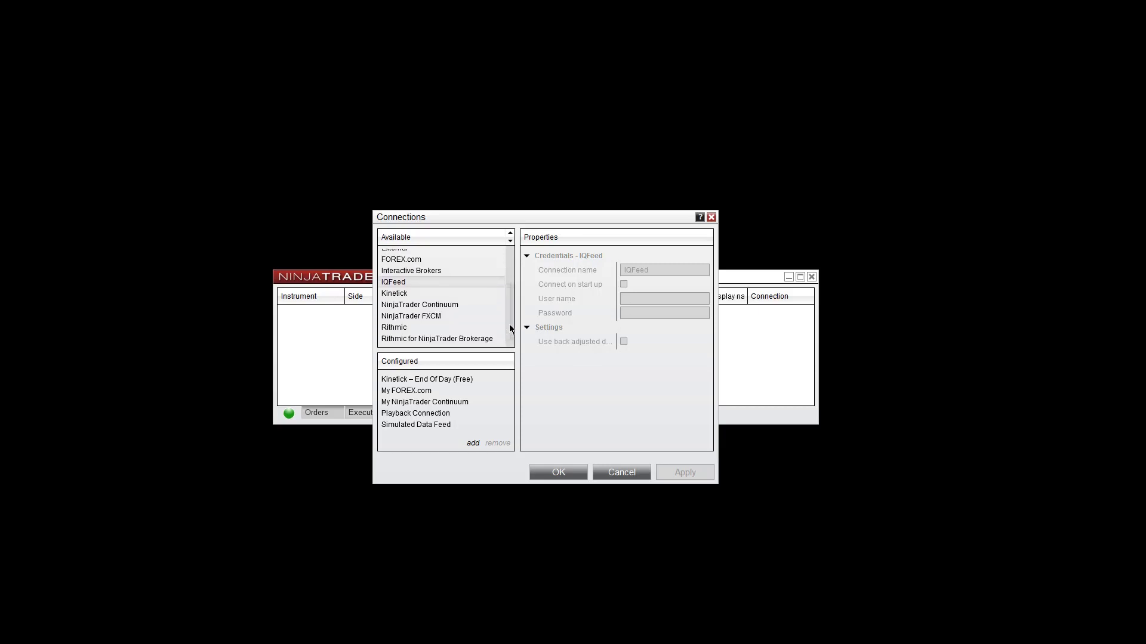
pyautogui.scroll(-1, 510, 324)
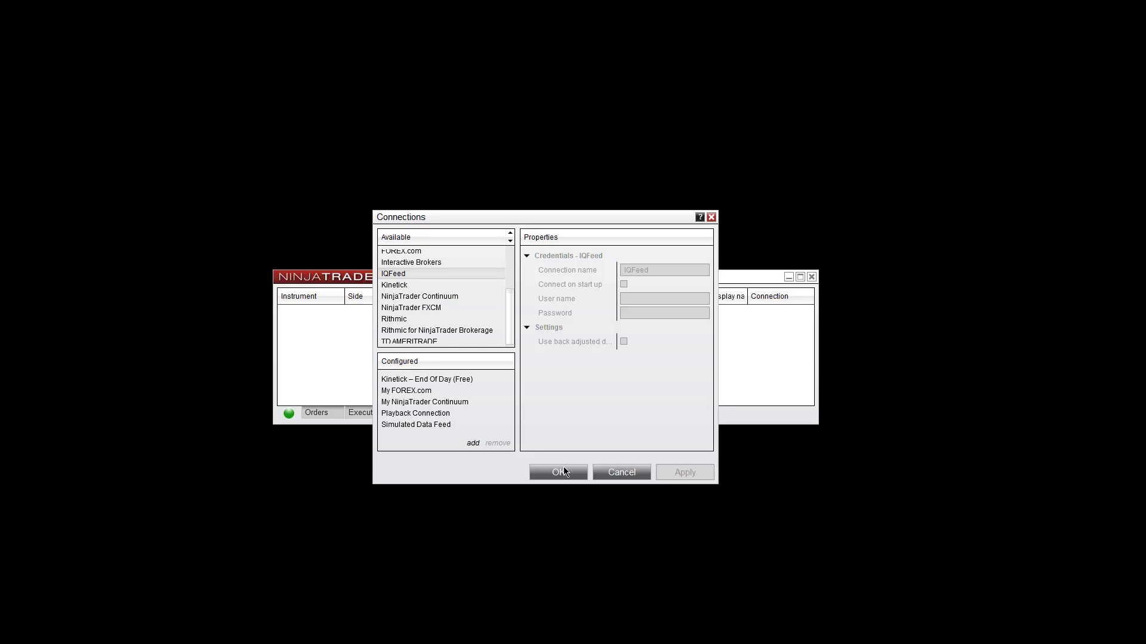
pyautogui.scroll(-1, 506, 324)
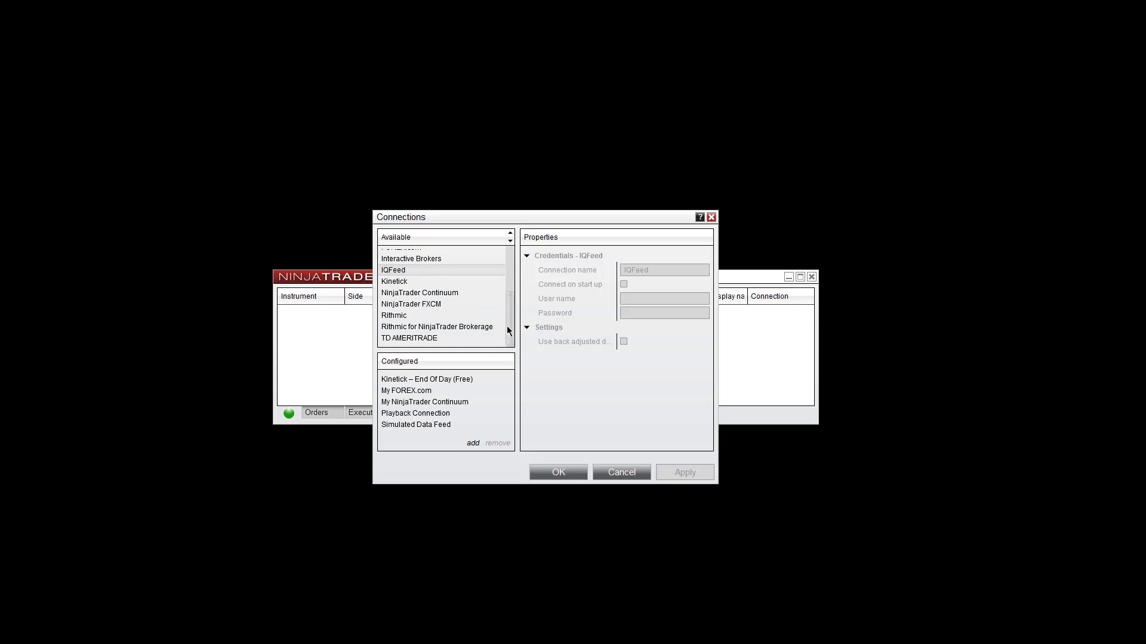
pyautogui.click(435, 338)
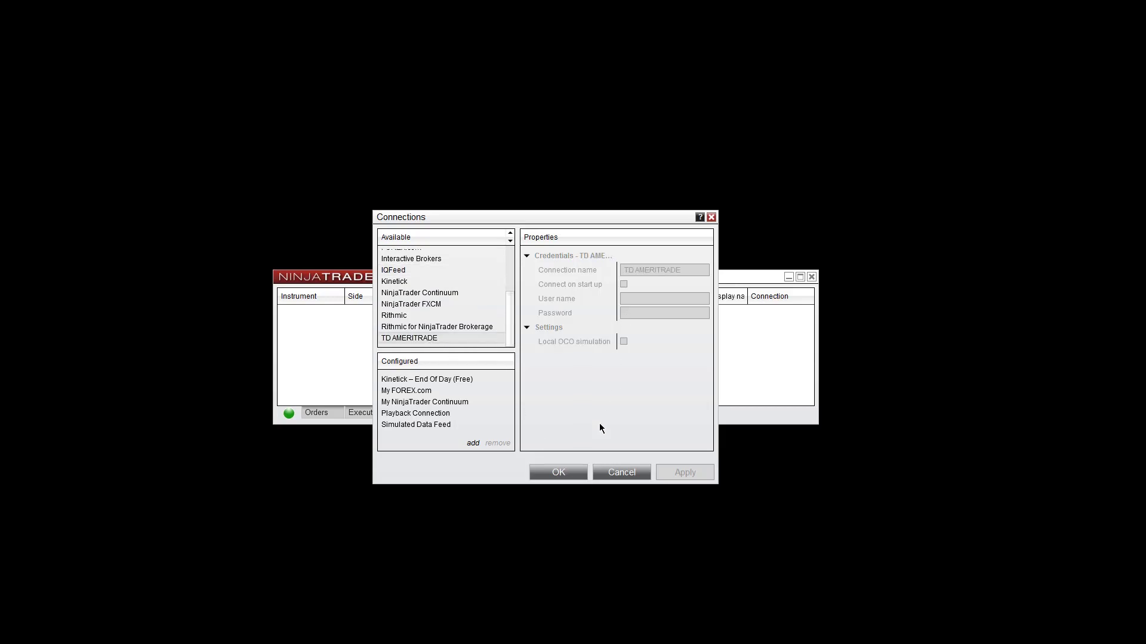